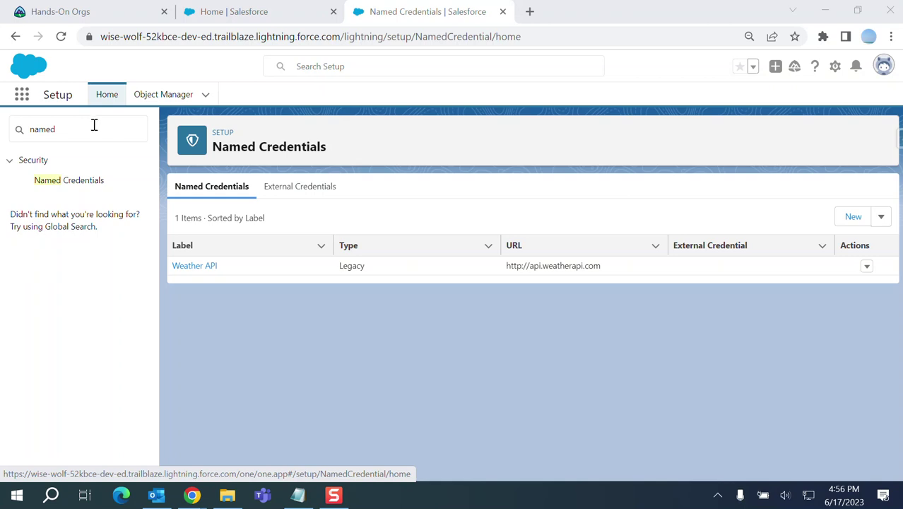
Open Setup's Named Credentials page, which lists Weather API, and expand the New menu
click(834, 71)
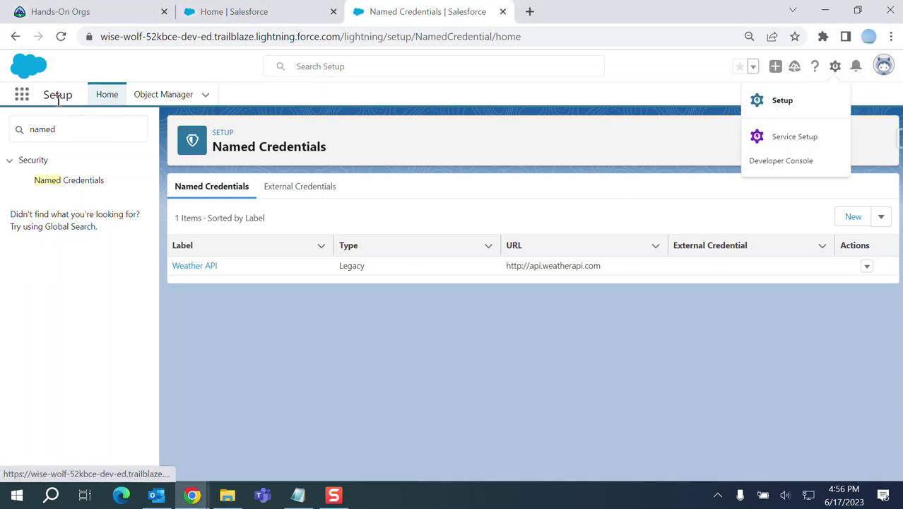
click(88, 138)
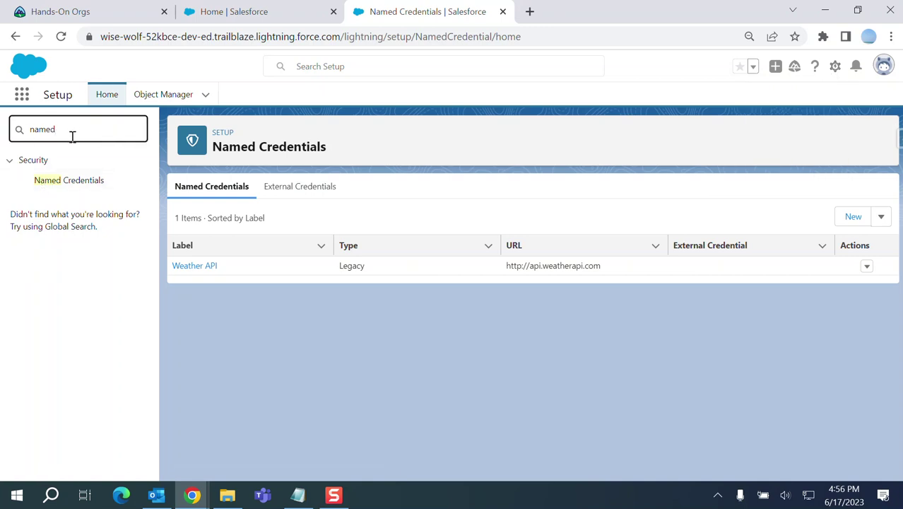
click(64, 183)
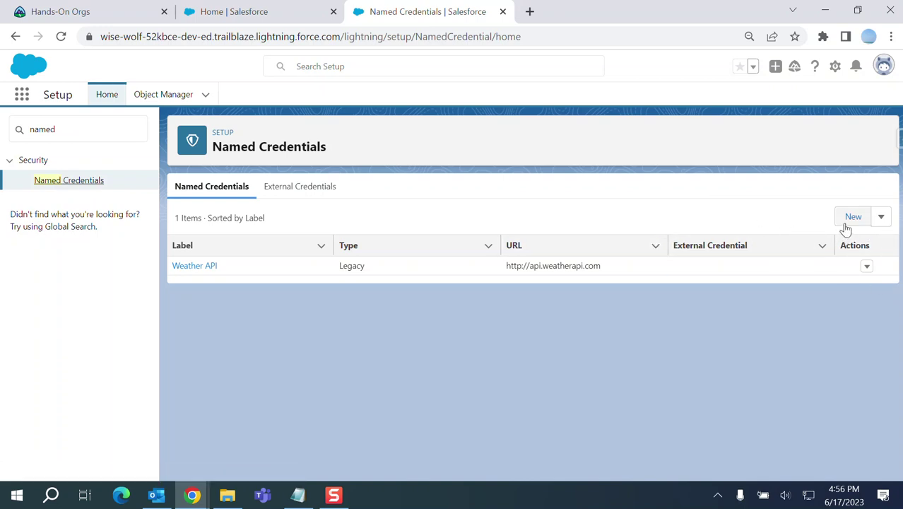
click(882, 217)
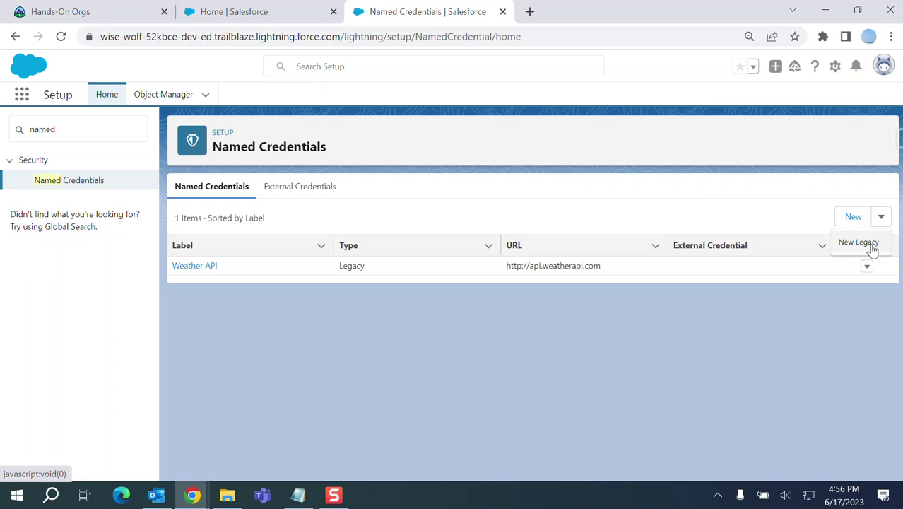
Close the new named credential form without saving and reveal the New Legacy option
click(856, 222)
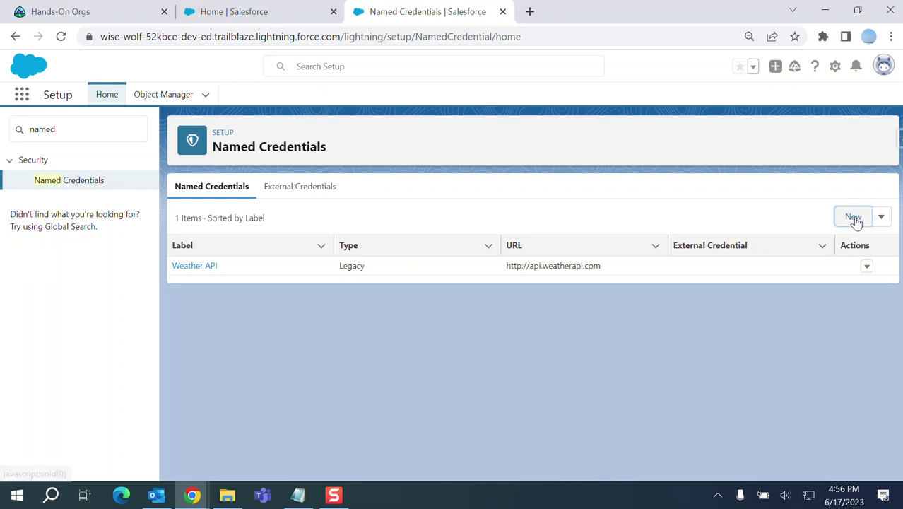
scroll(518, 250, down, 2)
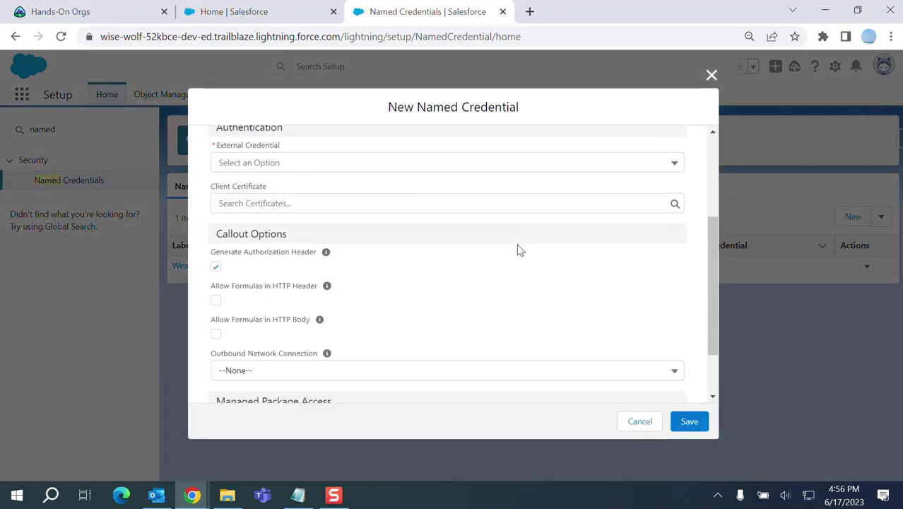
scroll(518, 250, up, 3)
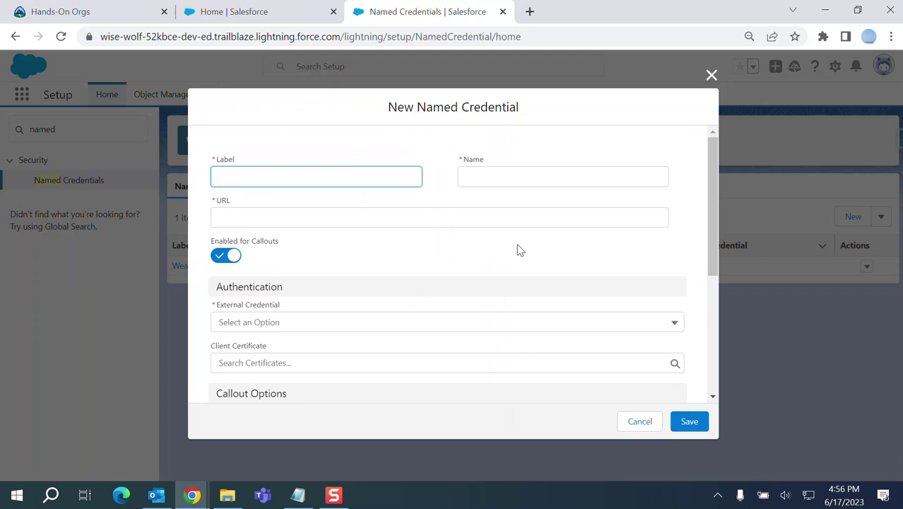
click(712, 76)
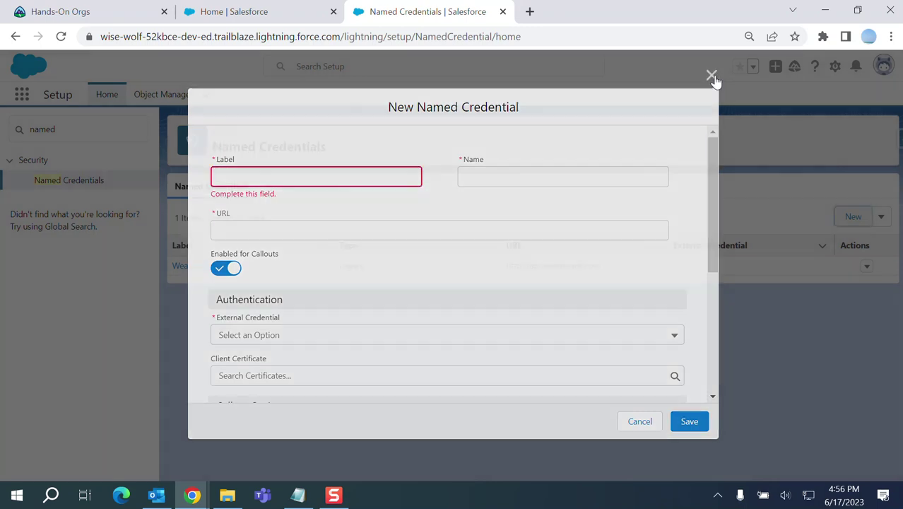
click(882, 217)
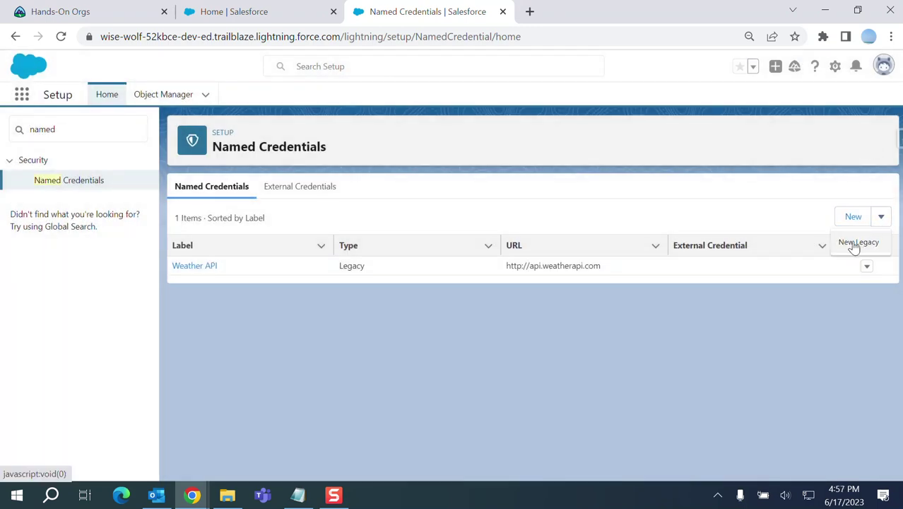
click(856, 243)
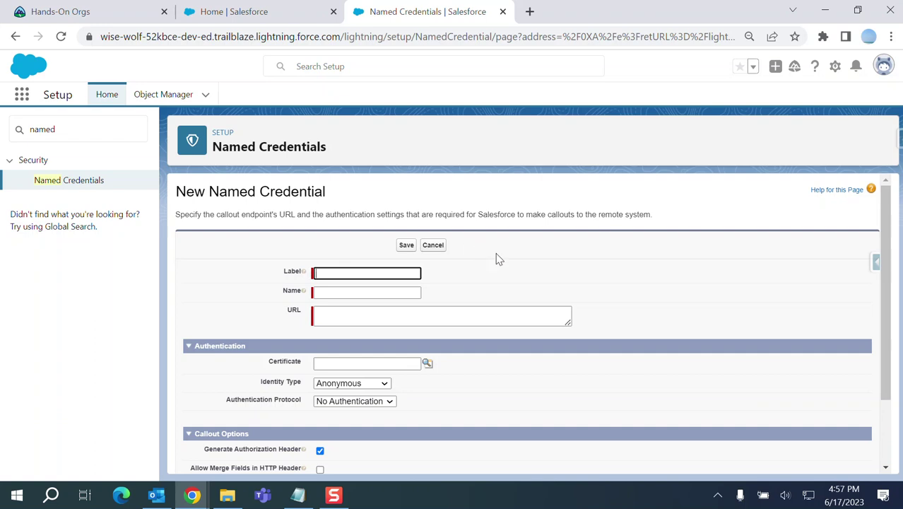
text(Bank)
click(357, 292)
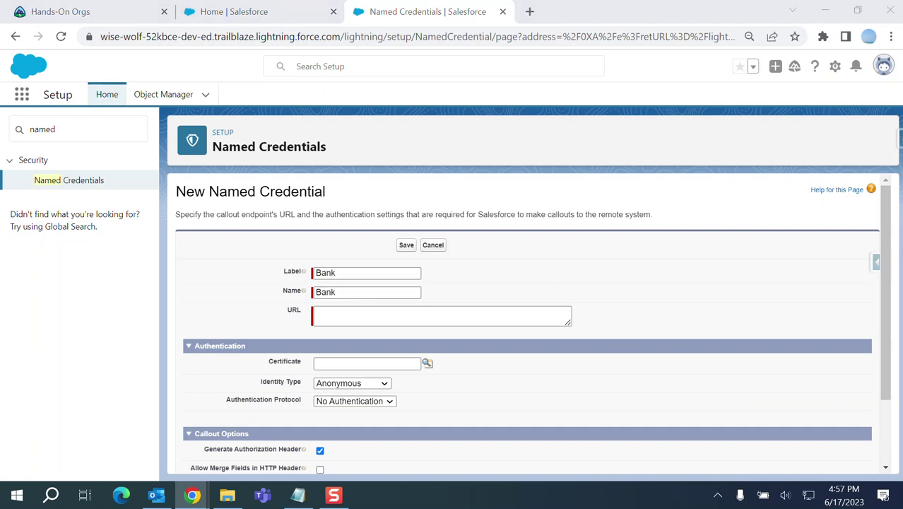
click(349, 315)
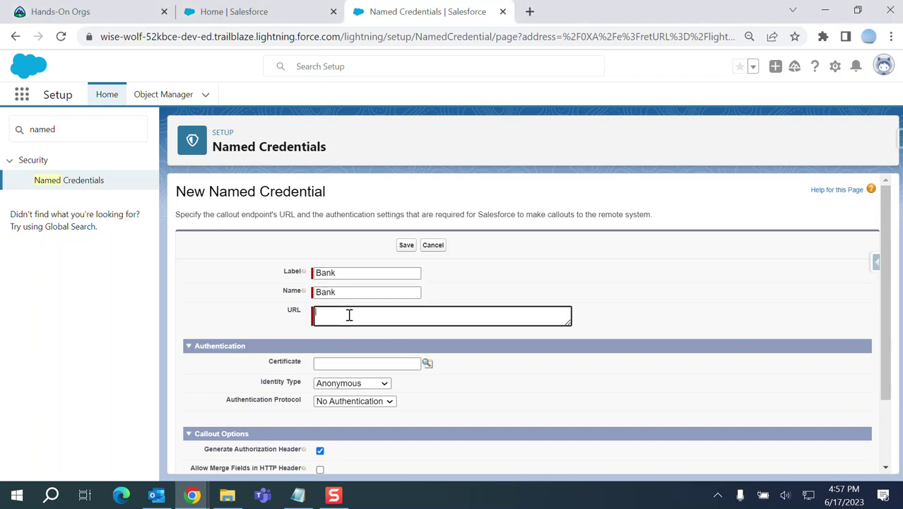
text(https://th-external-services.herokuapp.com)
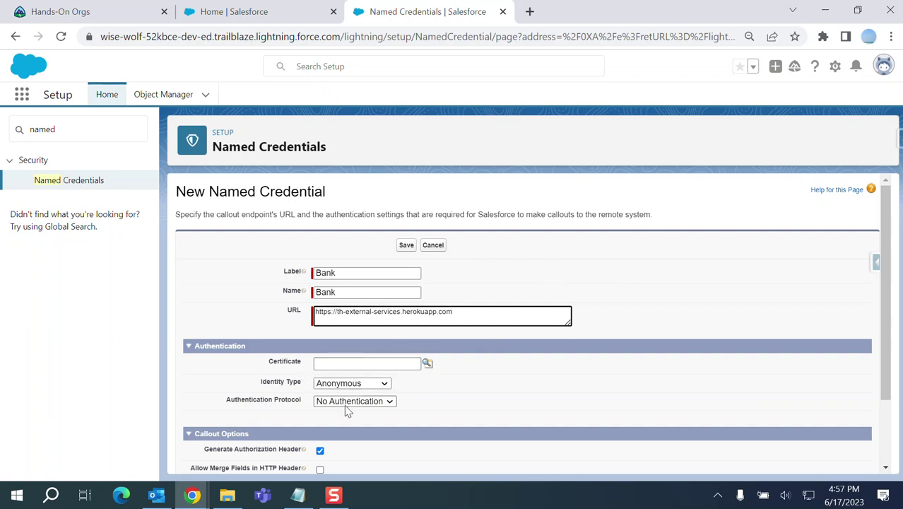
scroll(444, 409, down, 1)
scroll(443, 409, down, 1)
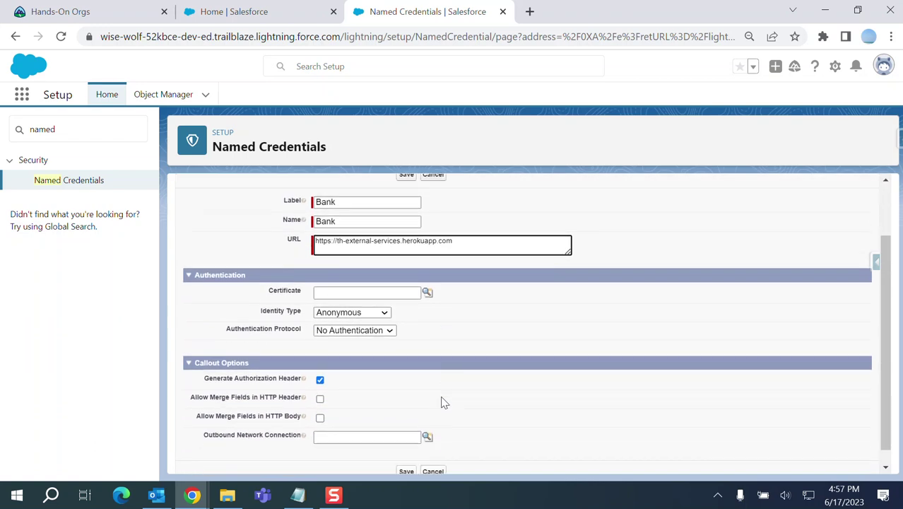
scroll(433, 242, up, 2)
click(406, 246)
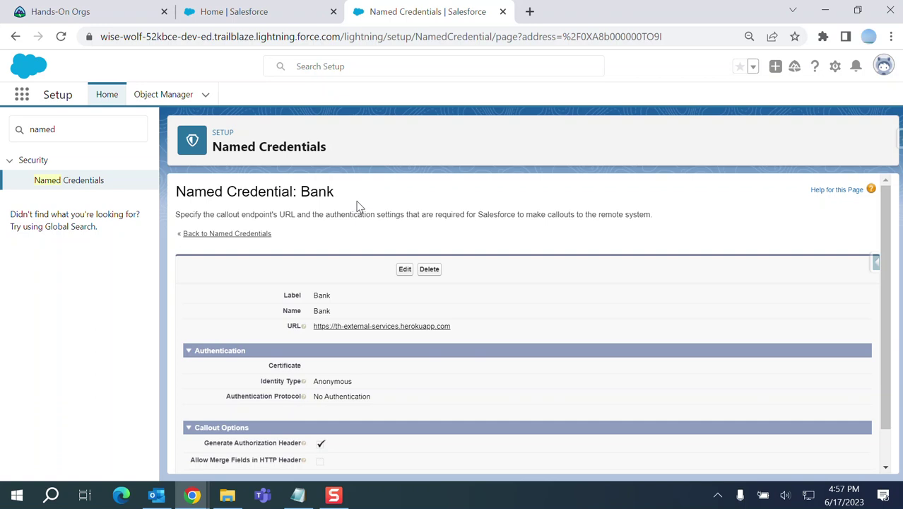
Replace the Quick Find term 'named' with 'exter' and open External Services
click(67, 129)
drag(68, 128, 28, 129)
key(BackSpace)
text(ex)
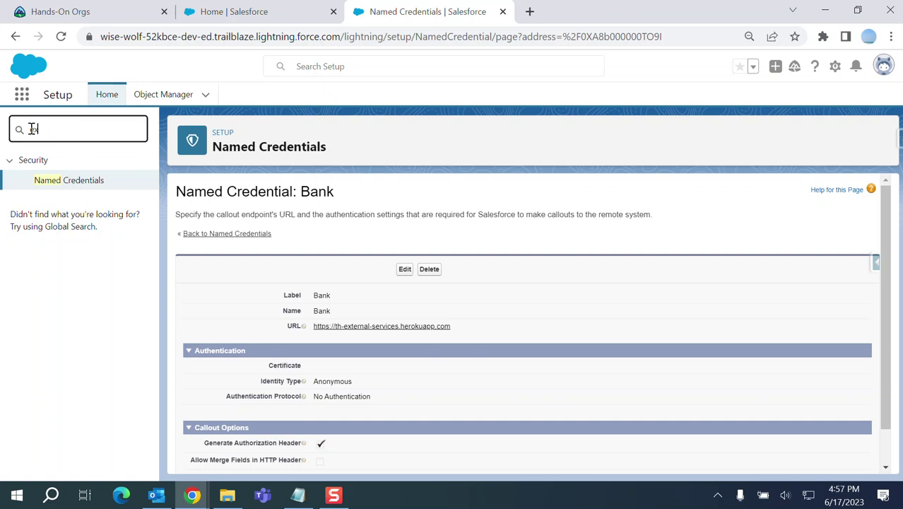
text(ex)
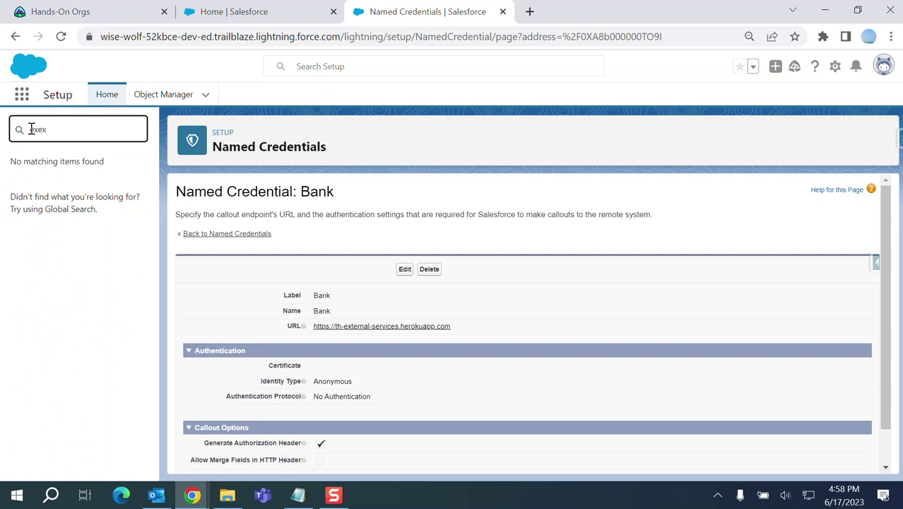
key(BackSpace)
key(BackSpace)
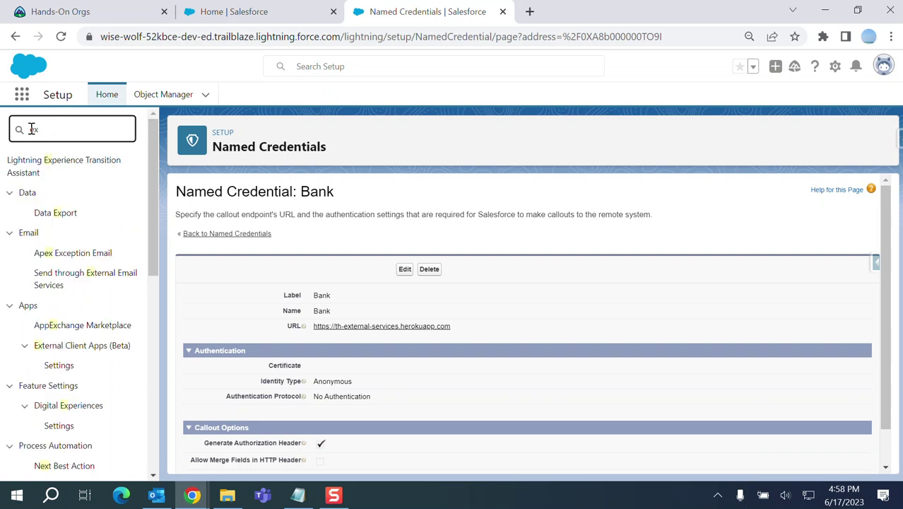
text(ter)
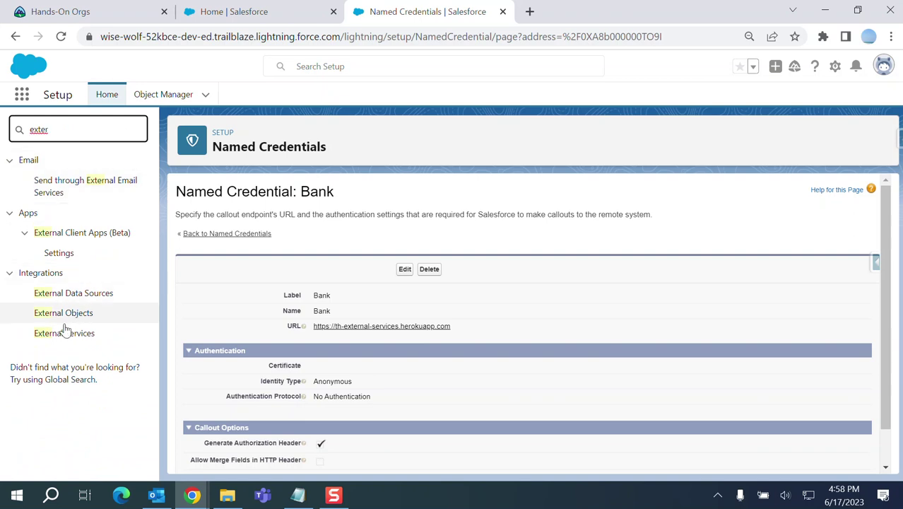
click(58, 335)
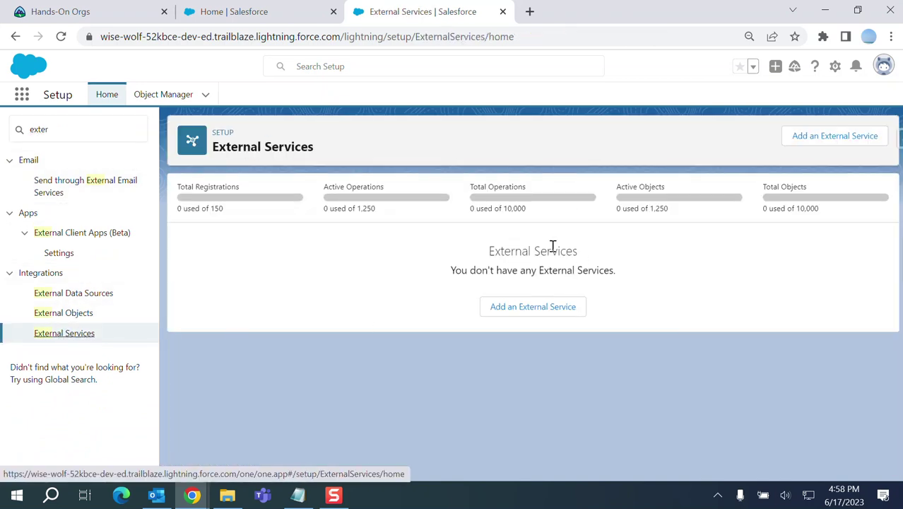
Add an External Service using From API Specification and continue to registration details
click(813, 141)
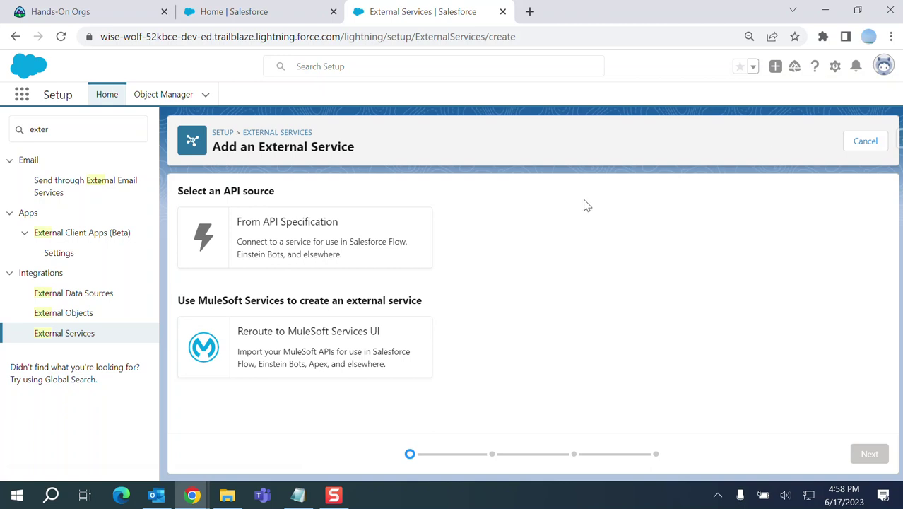
click(269, 235)
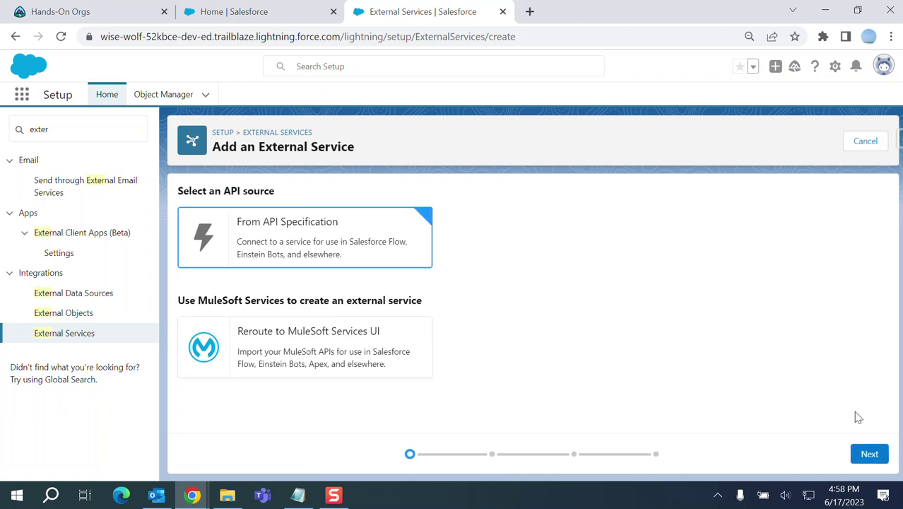
click(869, 453)
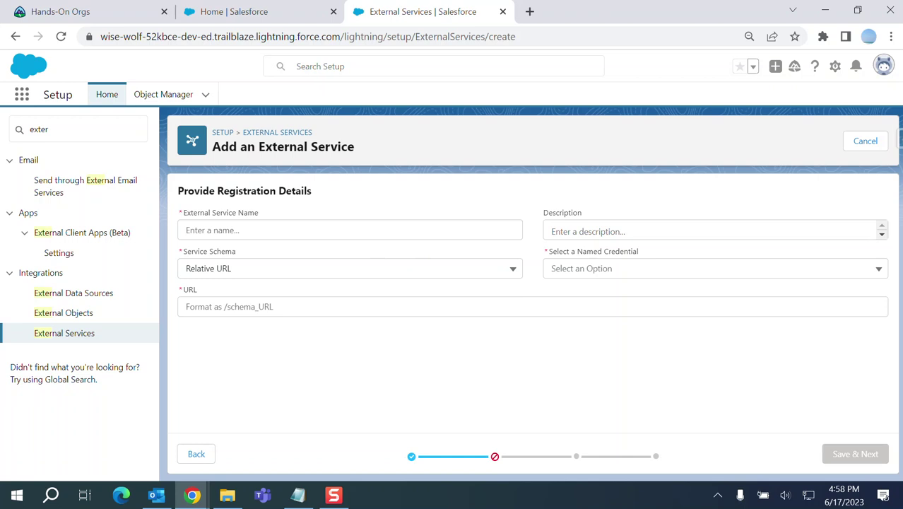
Enter BankServiceName as the service name and paste /accounts/schema as the schema URL
click(242, 225)
text(Ban)
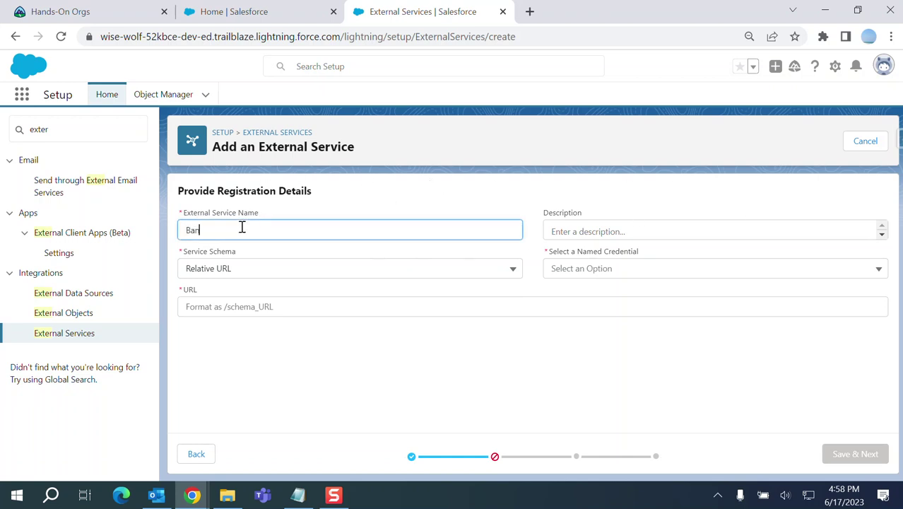
text(kServiceName)
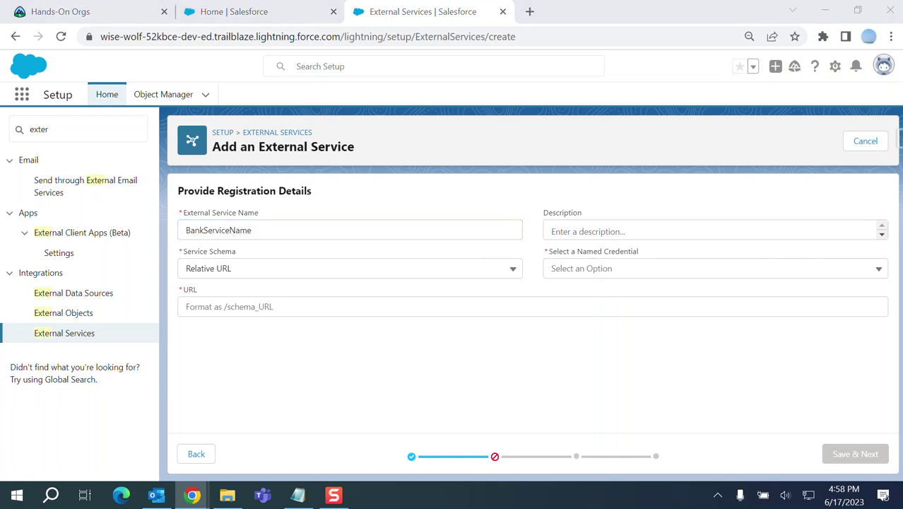
click(309, 306)
text(/accounts/schema)
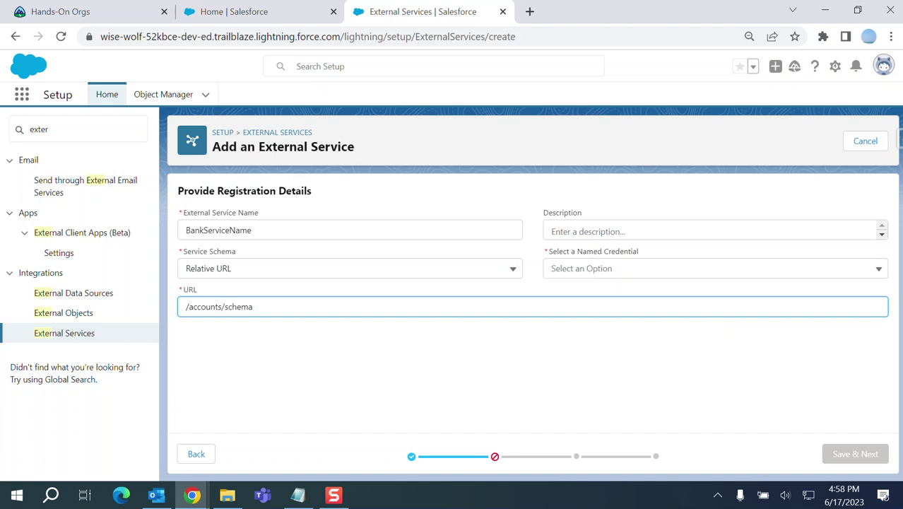
click(670, 269)
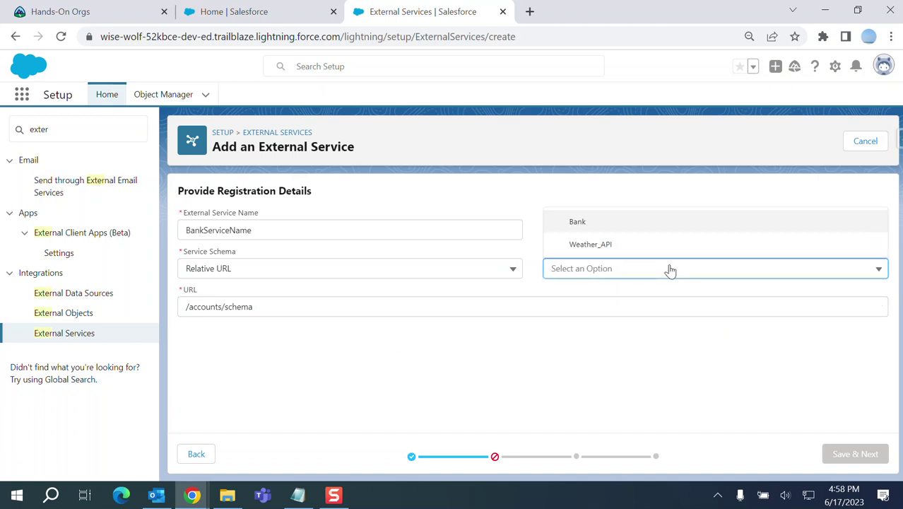
click(578, 223)
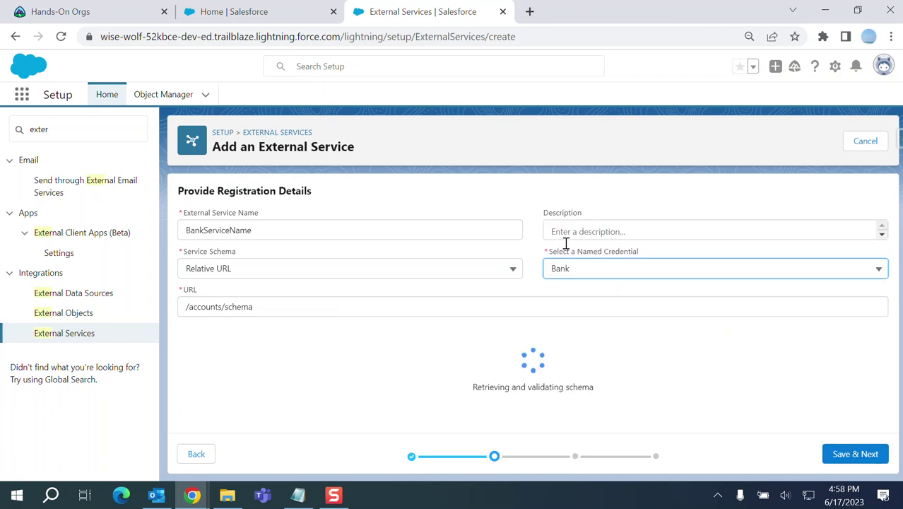
scroll(528, 368, down, 1)
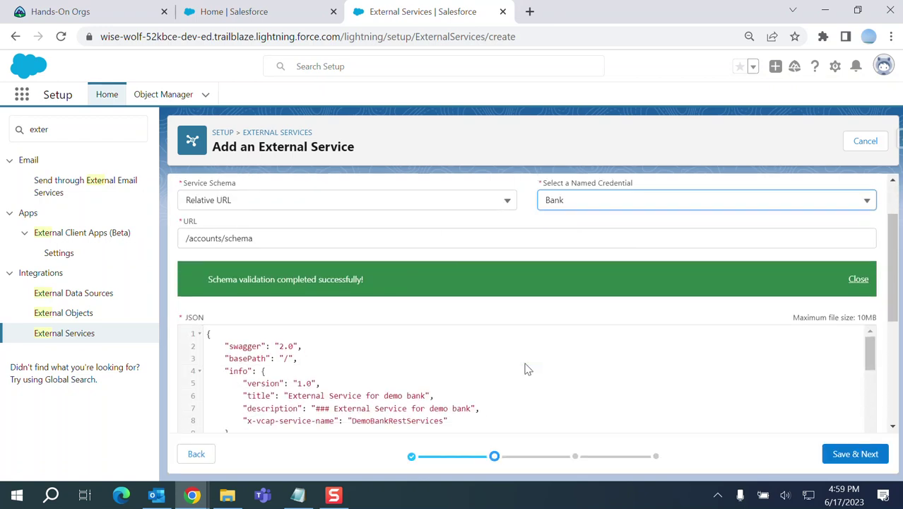
scroll(525, 367, down, 2)
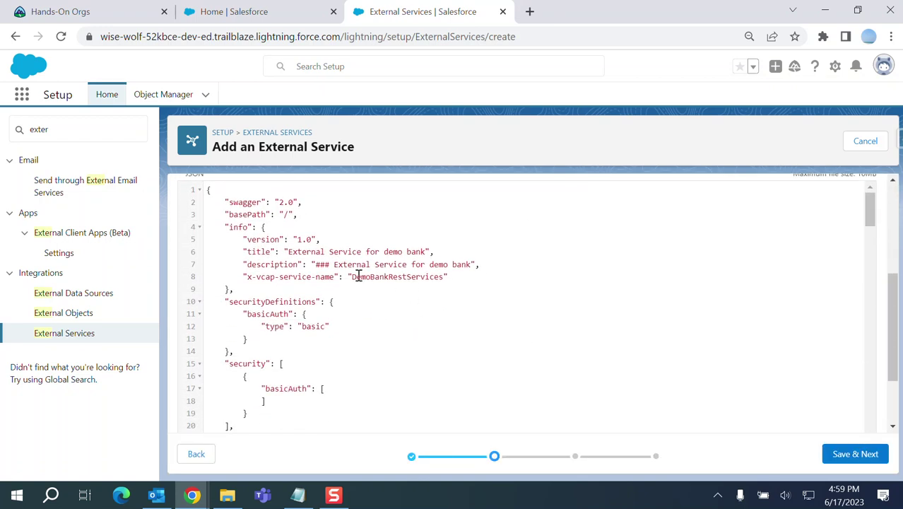
scroll(345, 253, up, 2)
scroll(344, 256, up, 1)
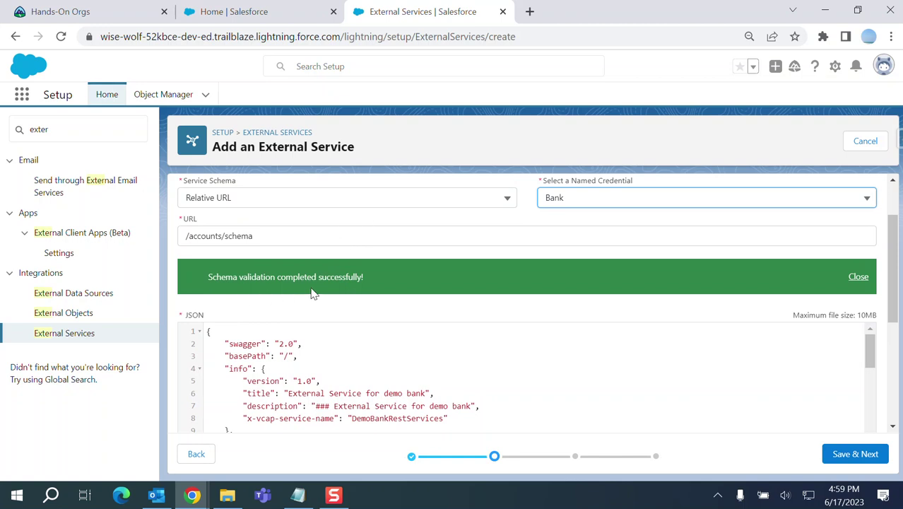
scroll(480, 310, down, 4)
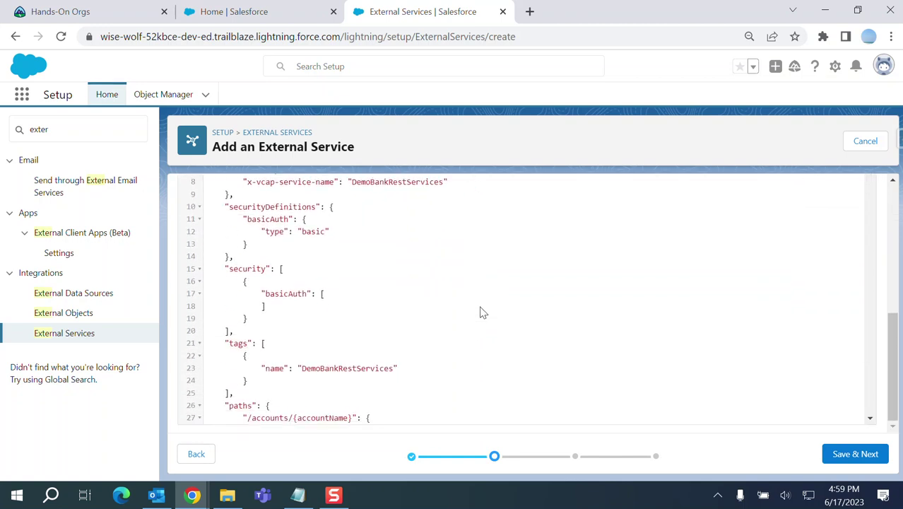
scroll(480, 308, up, 4)
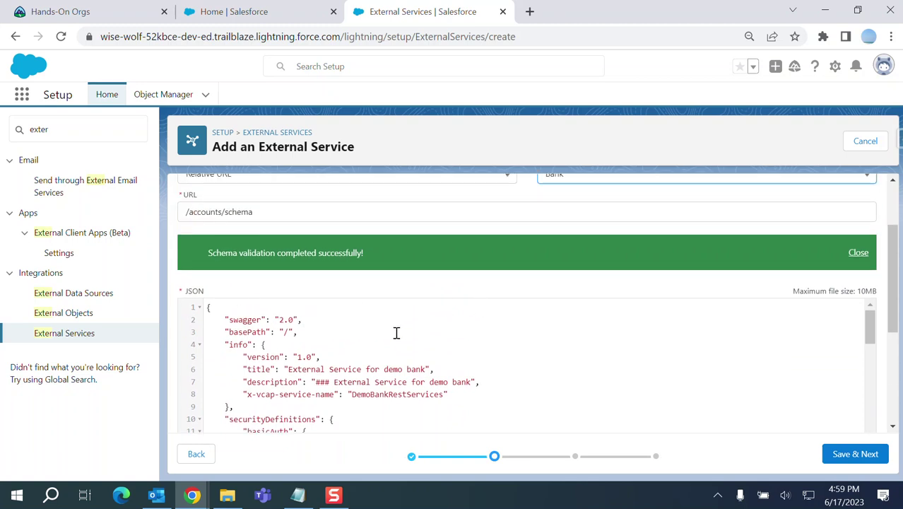
scroll(561, 340, down, 5)
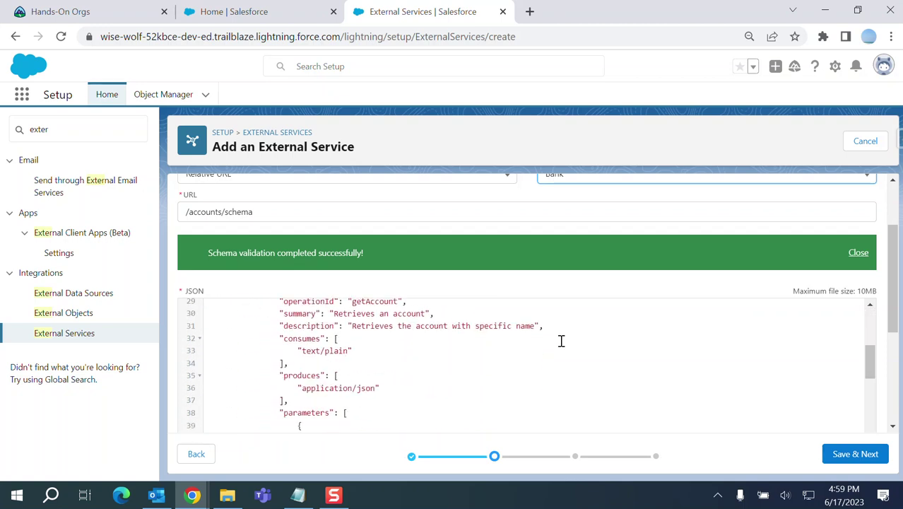
scroll(561, 341, down, 2)
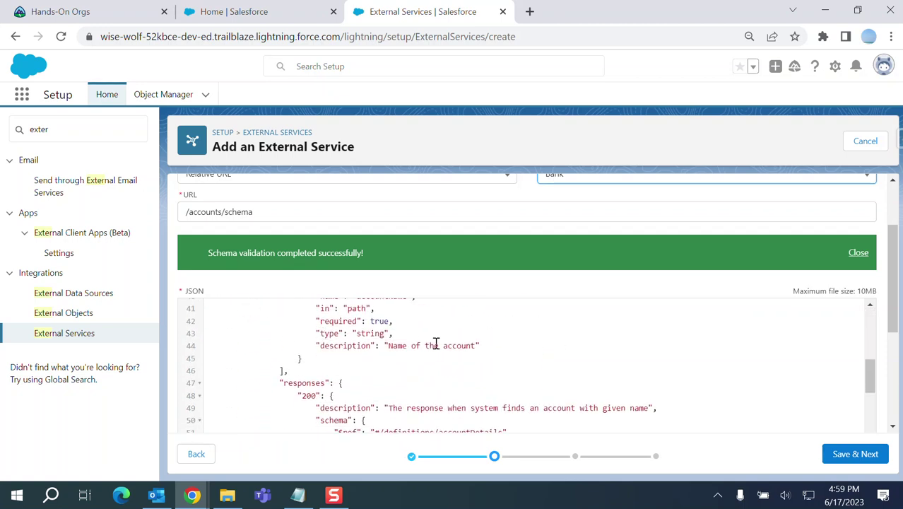
scroll(494, 345, up, 4)
scroll(494, 345, up, 3)
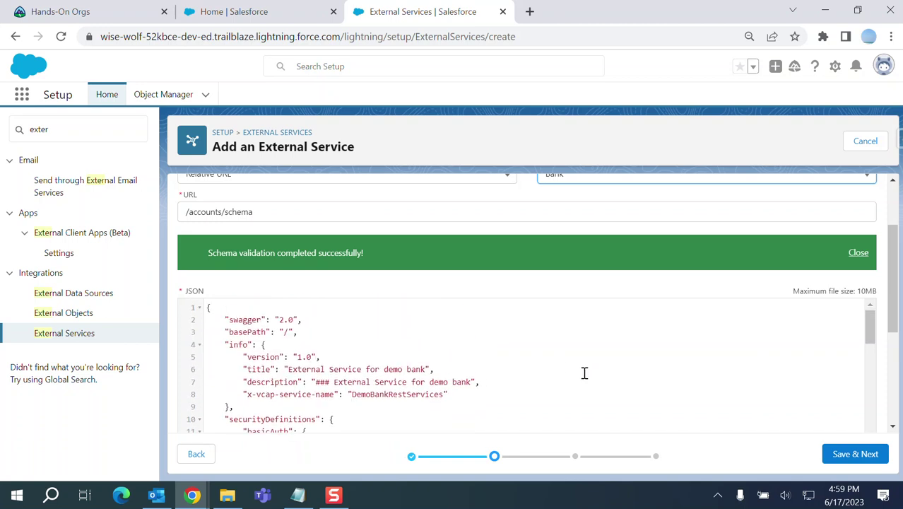
scroll(585, 355, down, 2)
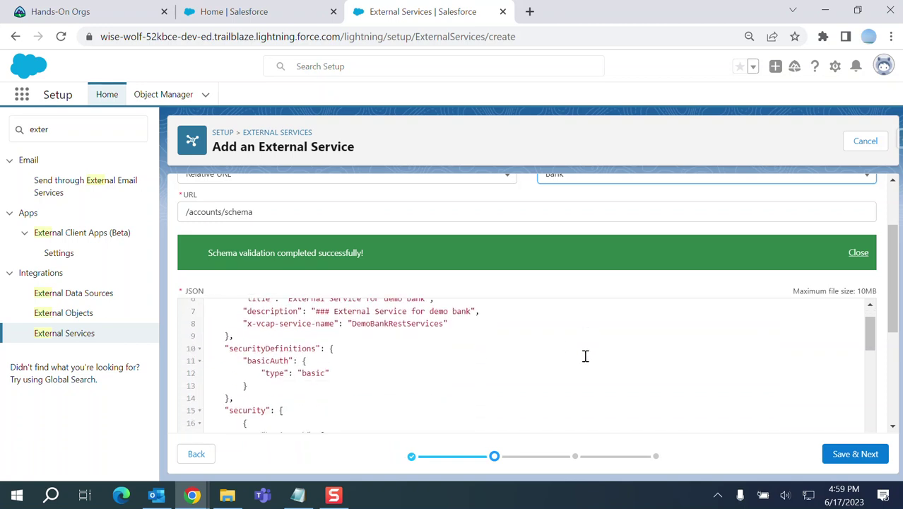
scroll(585, 356, down, 2)
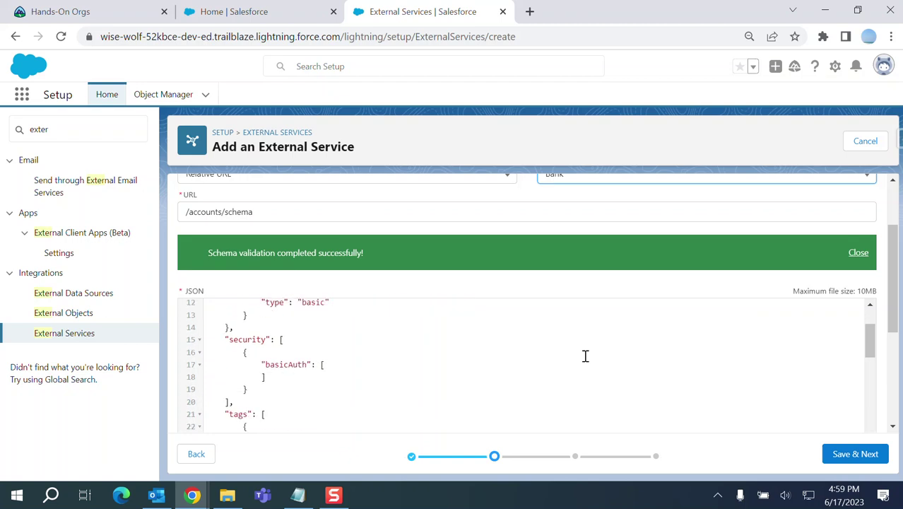
scroll(585, 355, down, 2)
scroll(585, 356, down, 2)
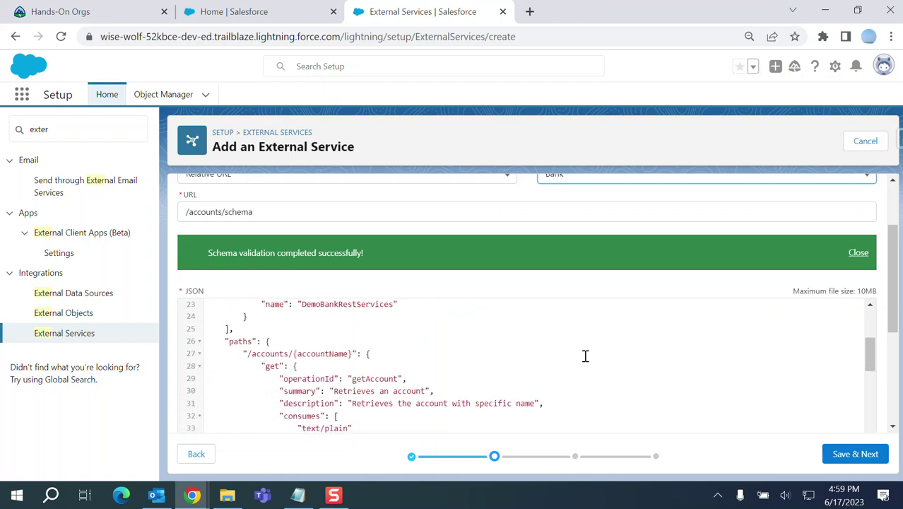
scroll(526, 343, down, 3)
scroll(526, 344, down, 1)
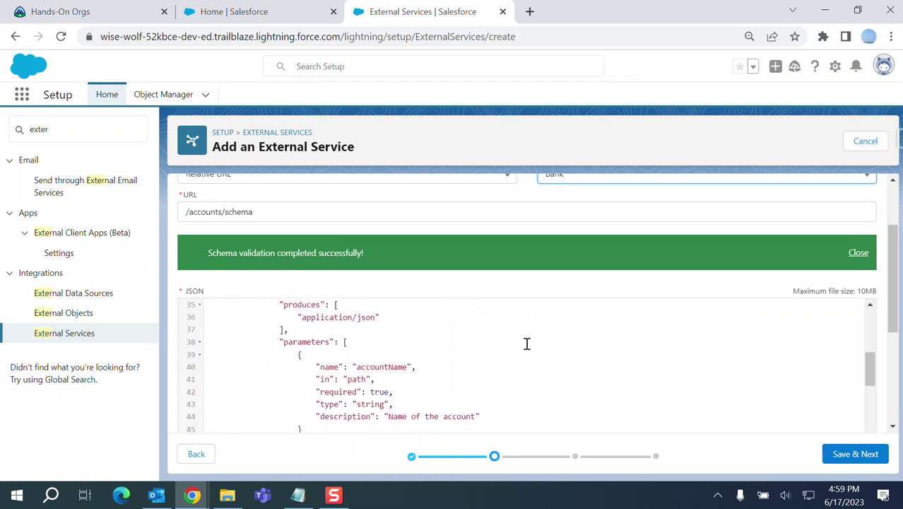
scroll(483, 345, down, 2)
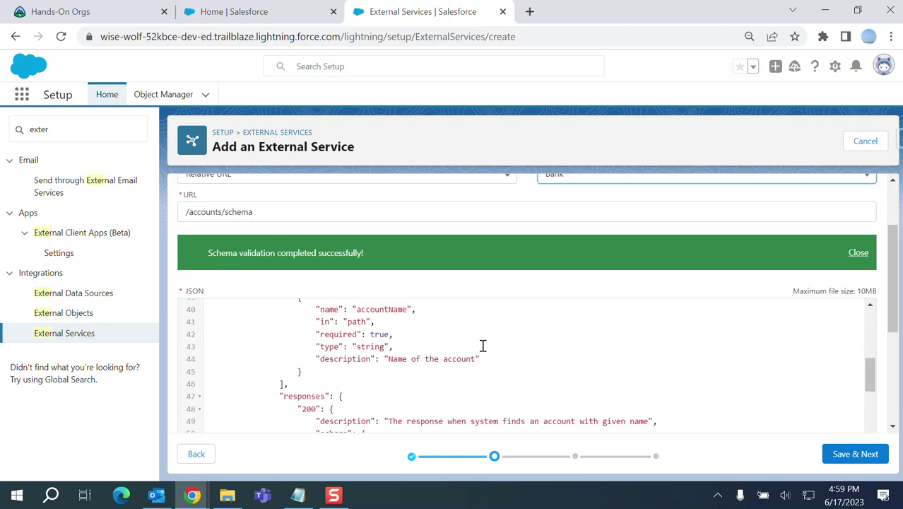
scroll(482, 345, up, 2)
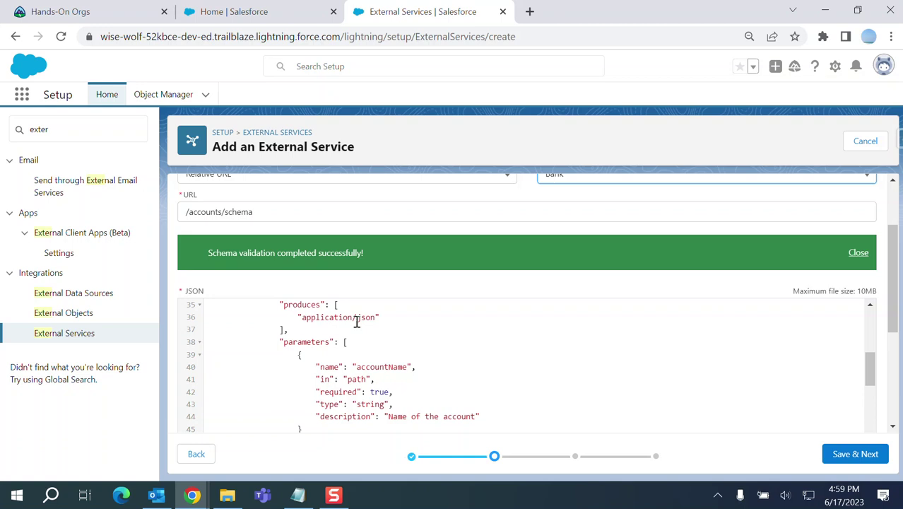
scroll(395, 331, down, 4)
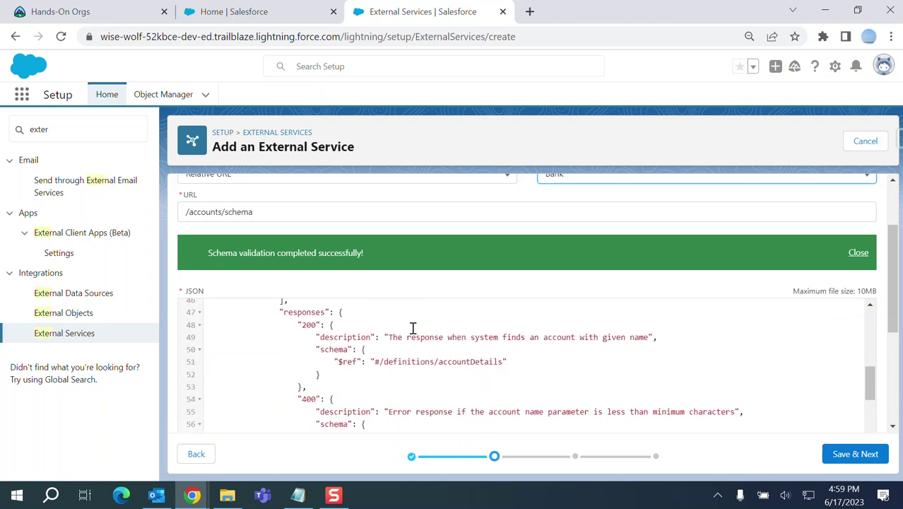
scroll(378, 328, down, 4)
scroll(379, 328, down, 4)
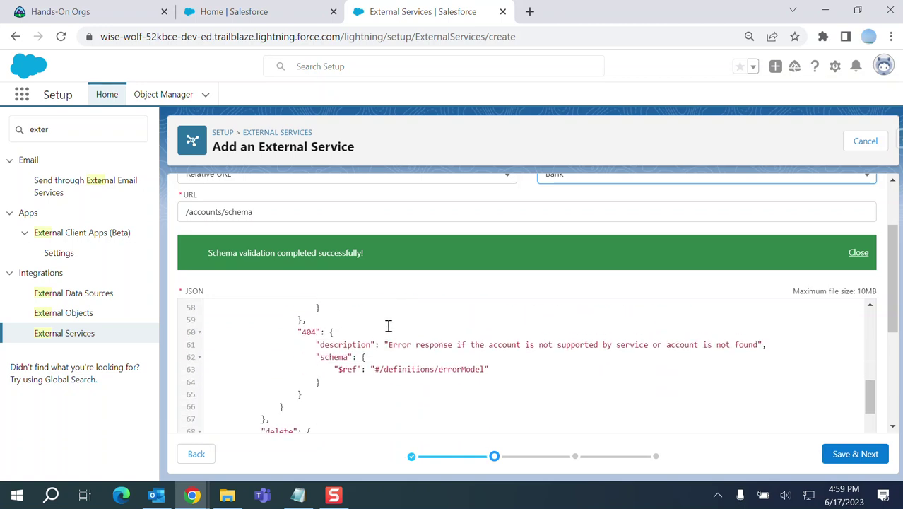
scroll(441, 327, down, 6)
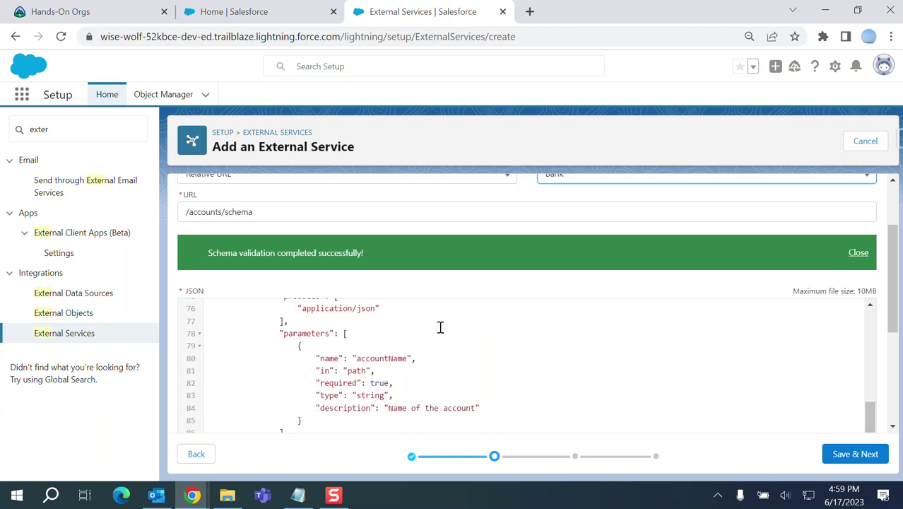
scroll(473, 334, down, 2)
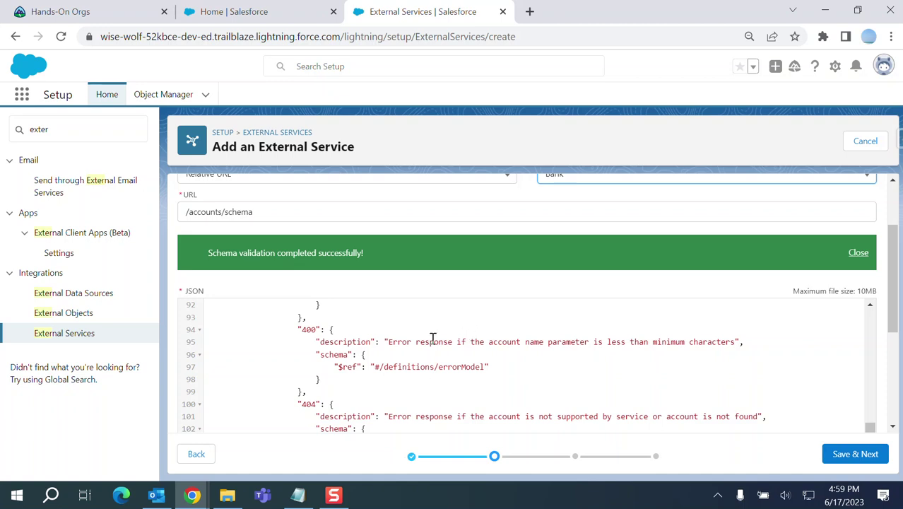
scroll(431, 336, down, 2)
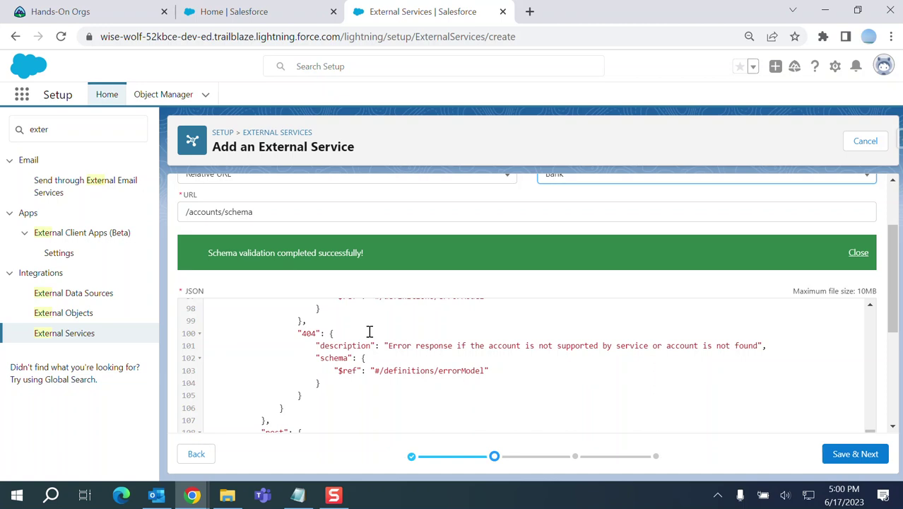
scroll(369, 332, down, 4)
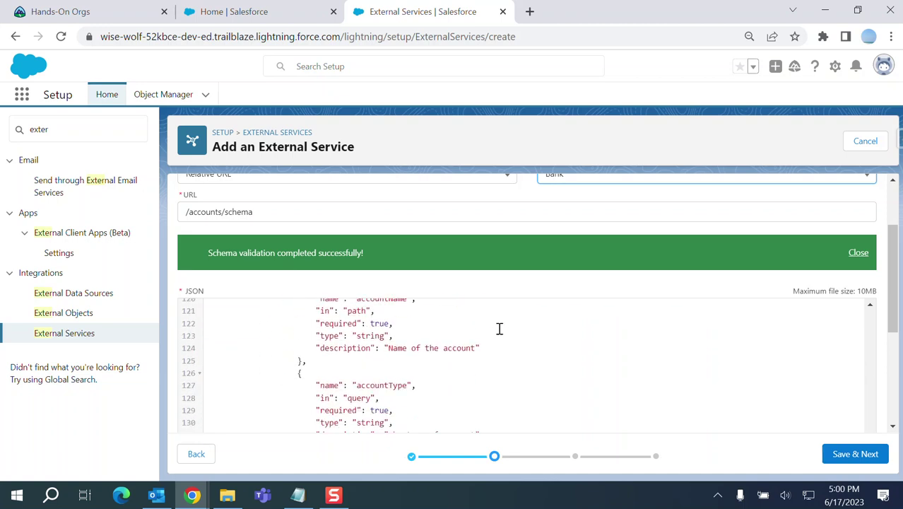
scroll(499, 328, down, 1)
scroll(499, 329, down, 6)
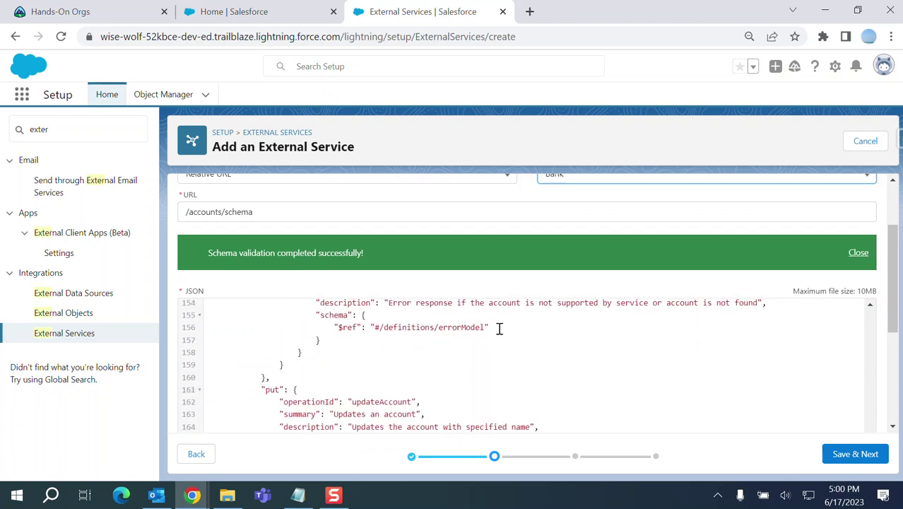
scroll(499, 329, down, 10)
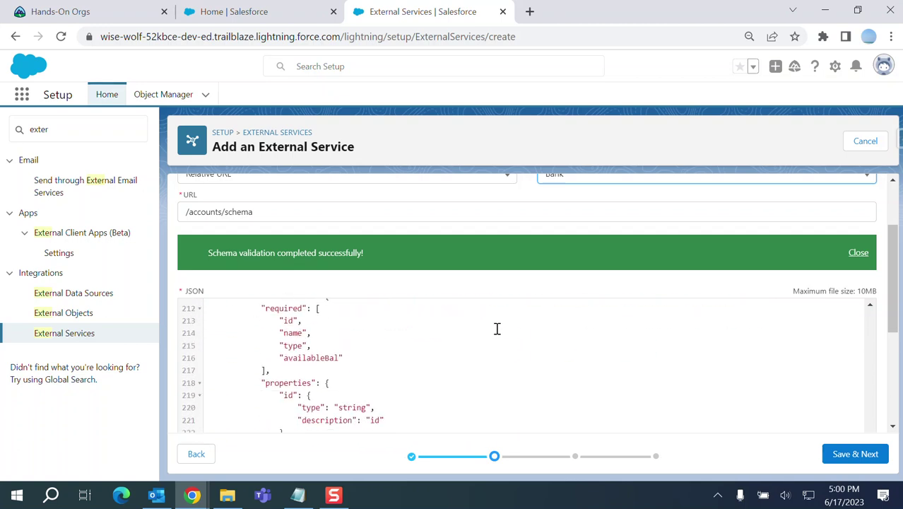
scroll(496, 330, down, 3)
scroll(520, 335, down, 3)
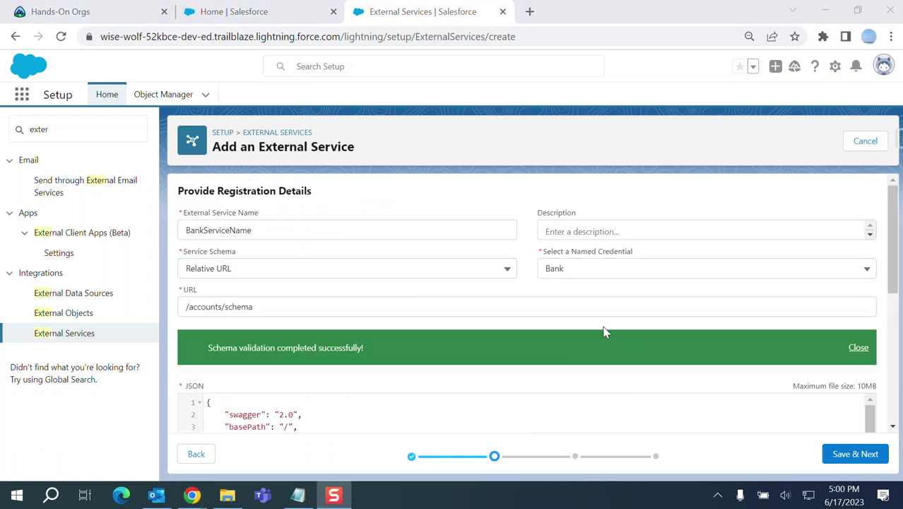
scroll(592, 332, down, 1)
Save the registration details, select all four operations, and continue to the actions review
click(841, 456)
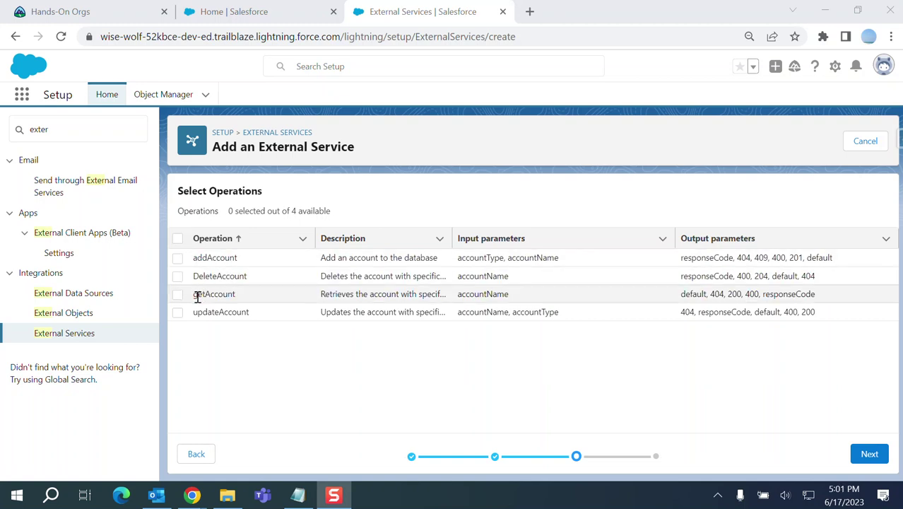
click(177, 238)
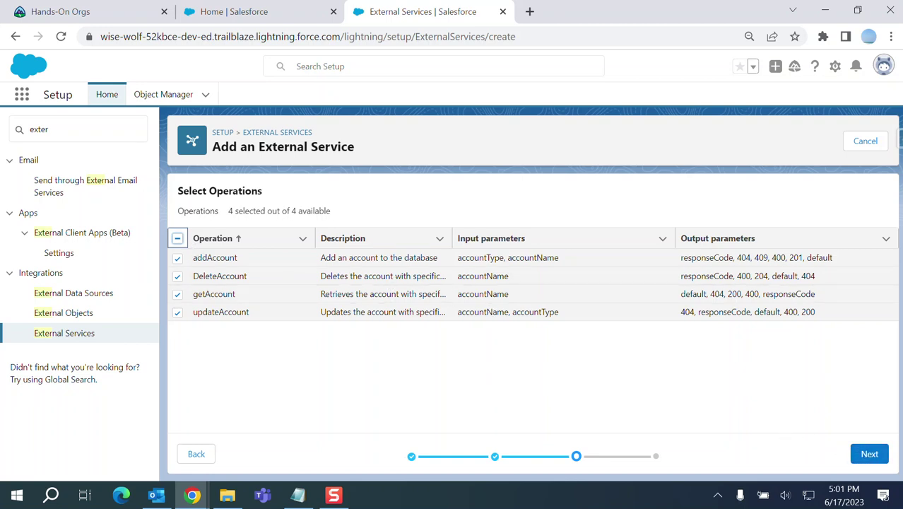
click(870, 453)
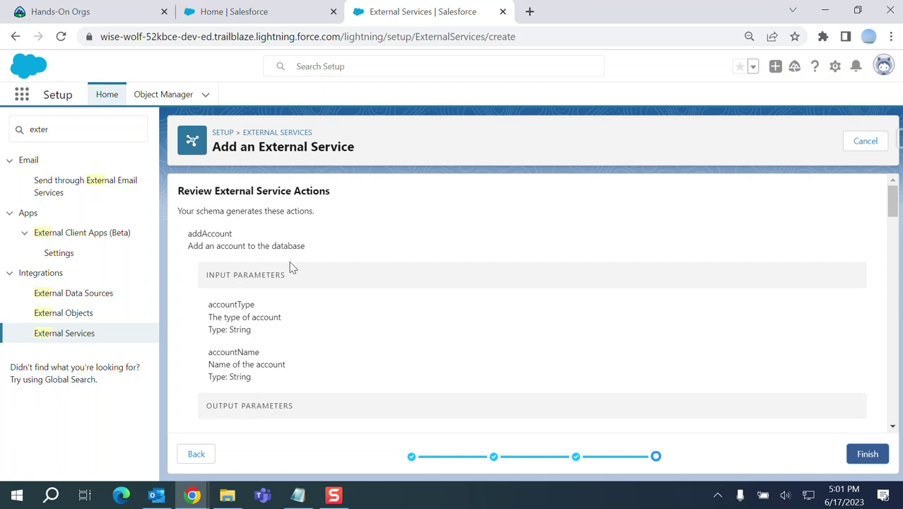
Review the addAccount, DeleteAccount and getAccount parameters, highlighting the BankServiceName class prefix
scroll(311, 257, down, 2)
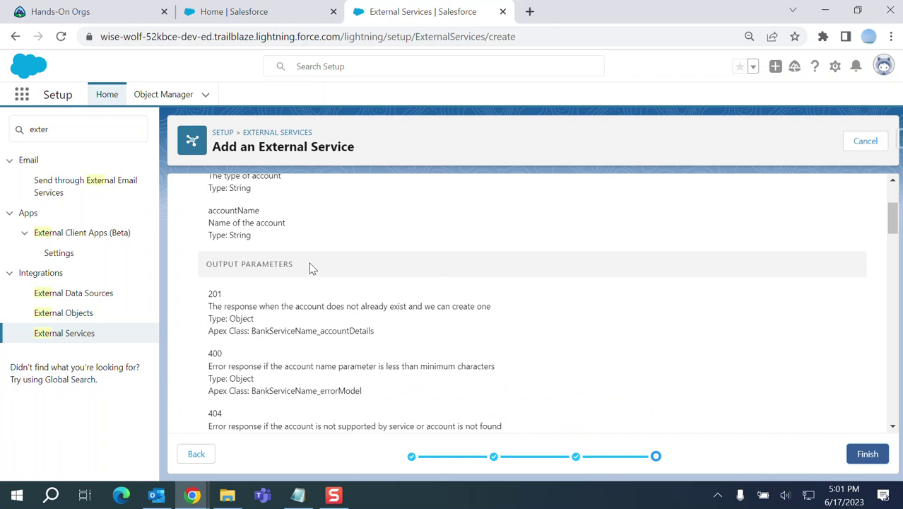
scroll(309, 263, down, 5)
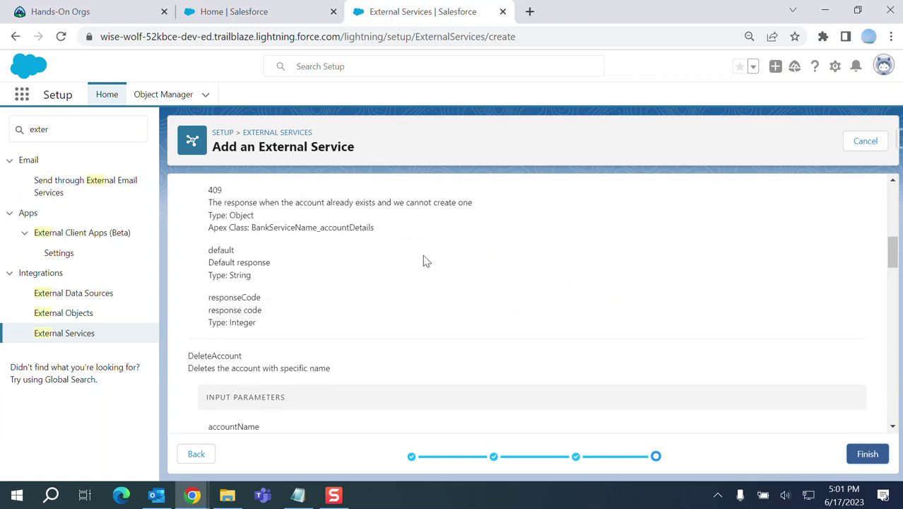
scroll(423, 261, down, 2)
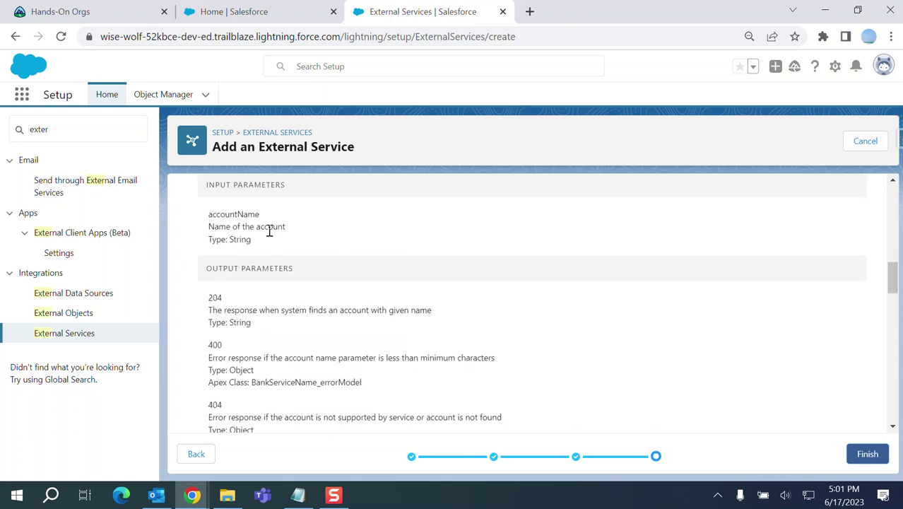
scroll(240, 228, up, 1)
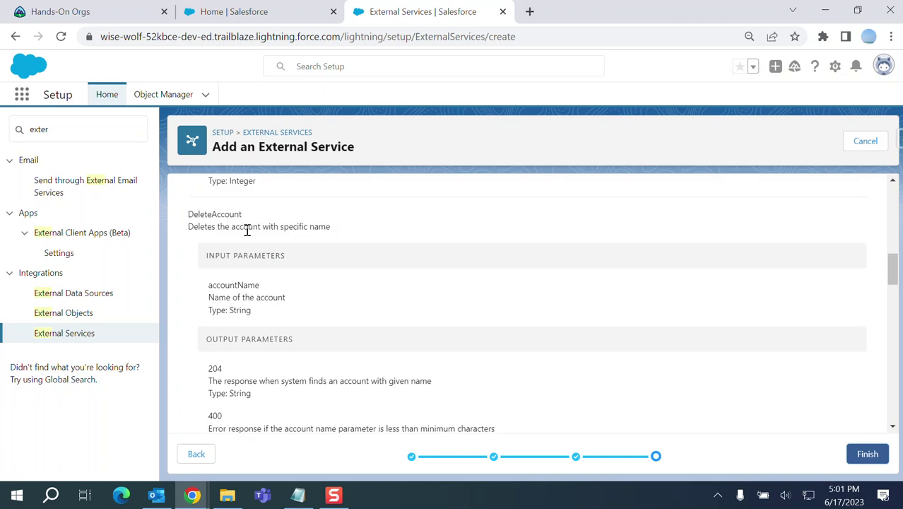
scroll(249, 252, down, 1)
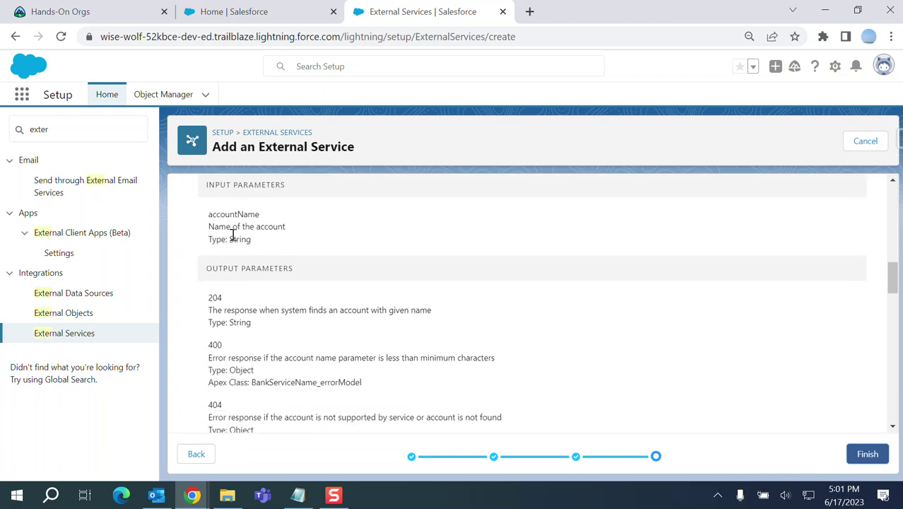
scroll(276, 247, down, 1)
scroll(279, 249, down, 3)
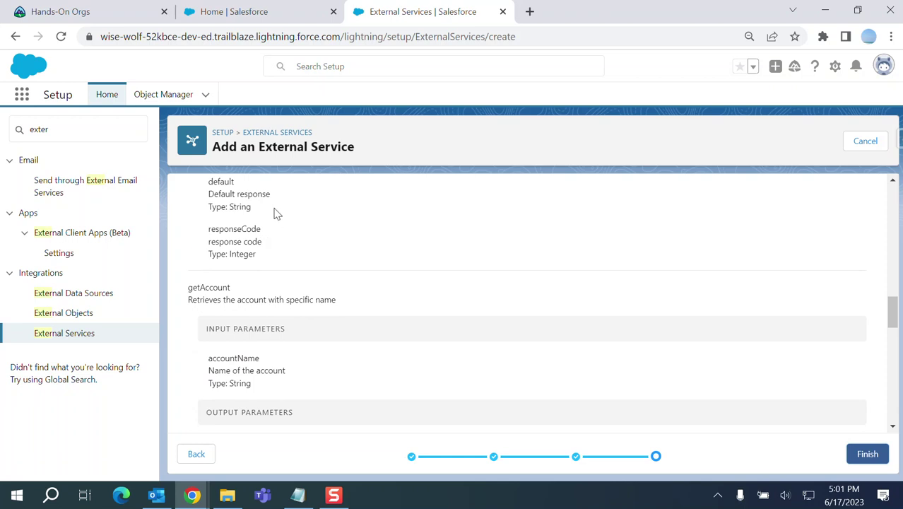
scroll(276, 213, down, 1)
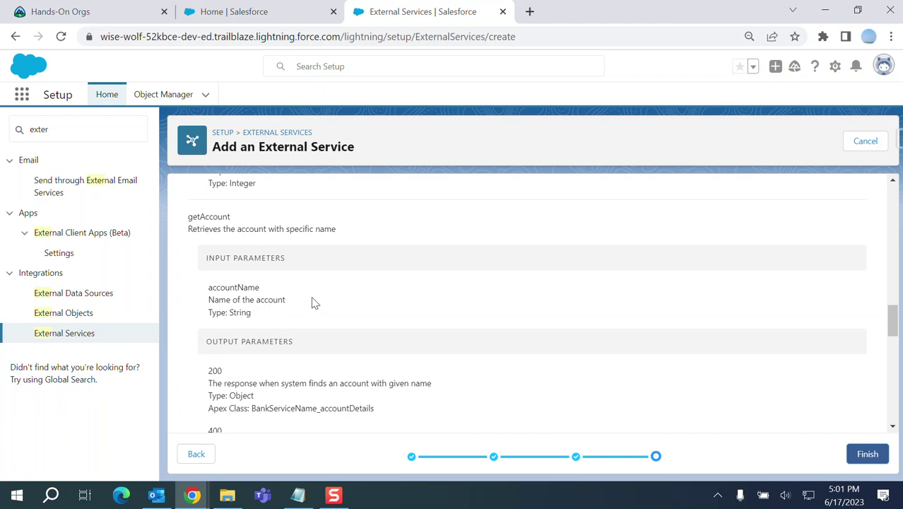
scroll(313, 302, down, 2)
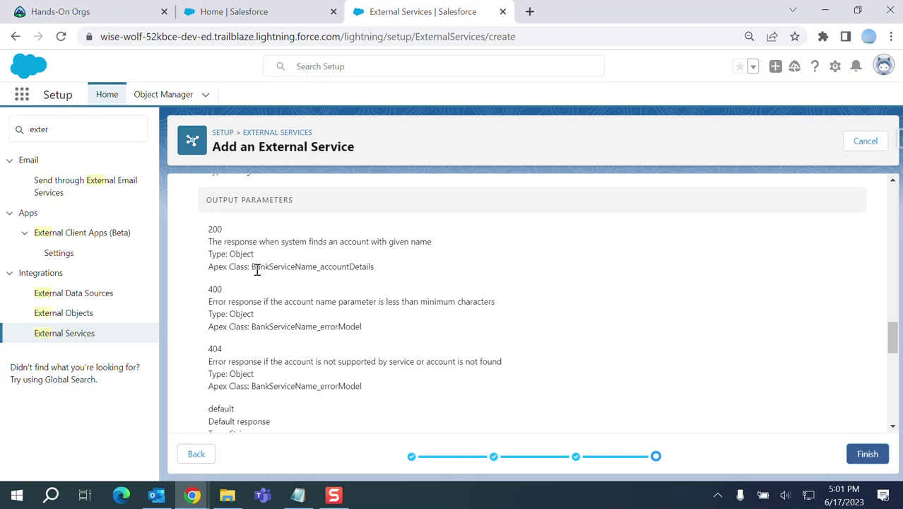
drag(253, 269, 369, 268)
scroll(358, 272, down, 1)
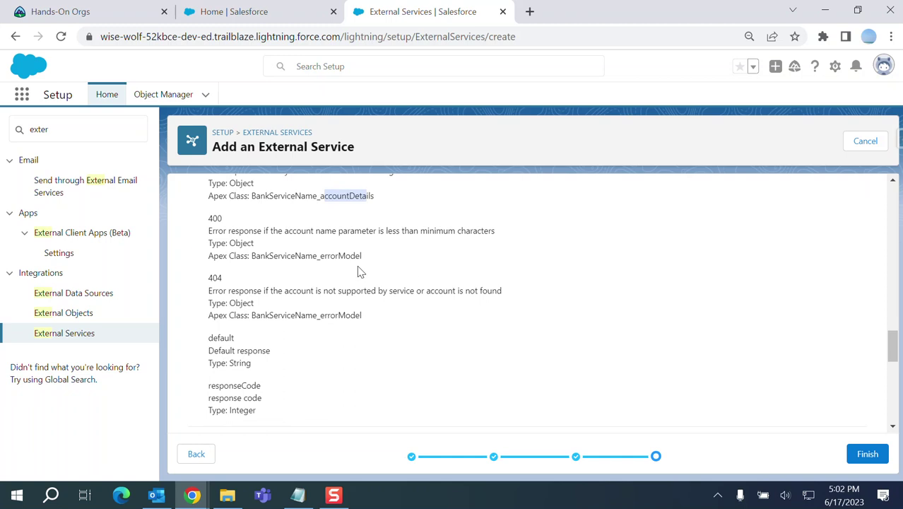